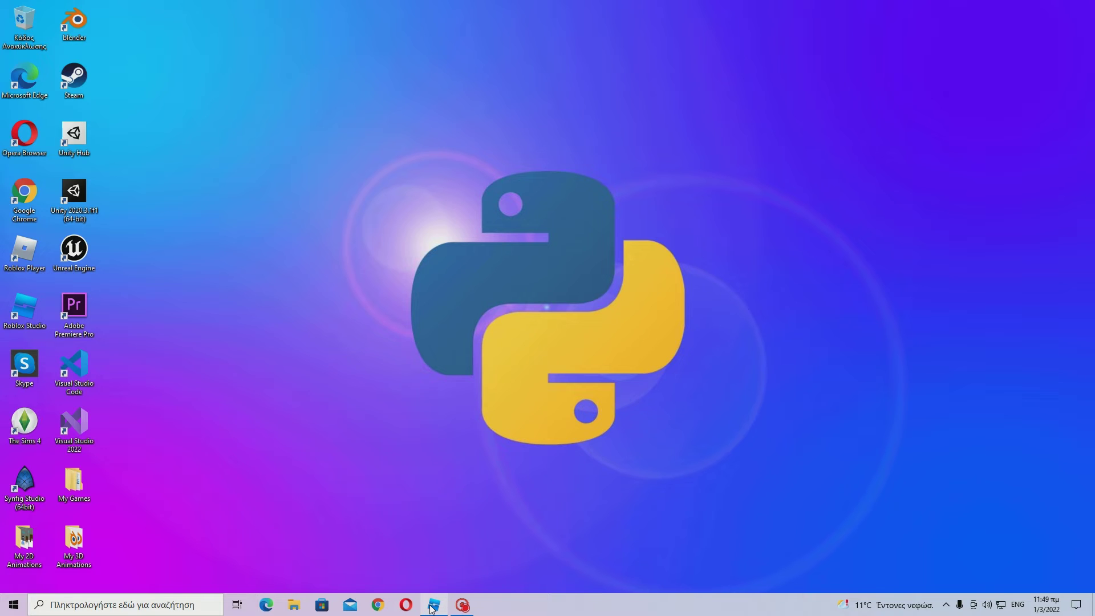
# Switch to the open Game Name place in Roblox Studio and view the pine tree with the character models.
pyautogui.moveTo(434, 604)
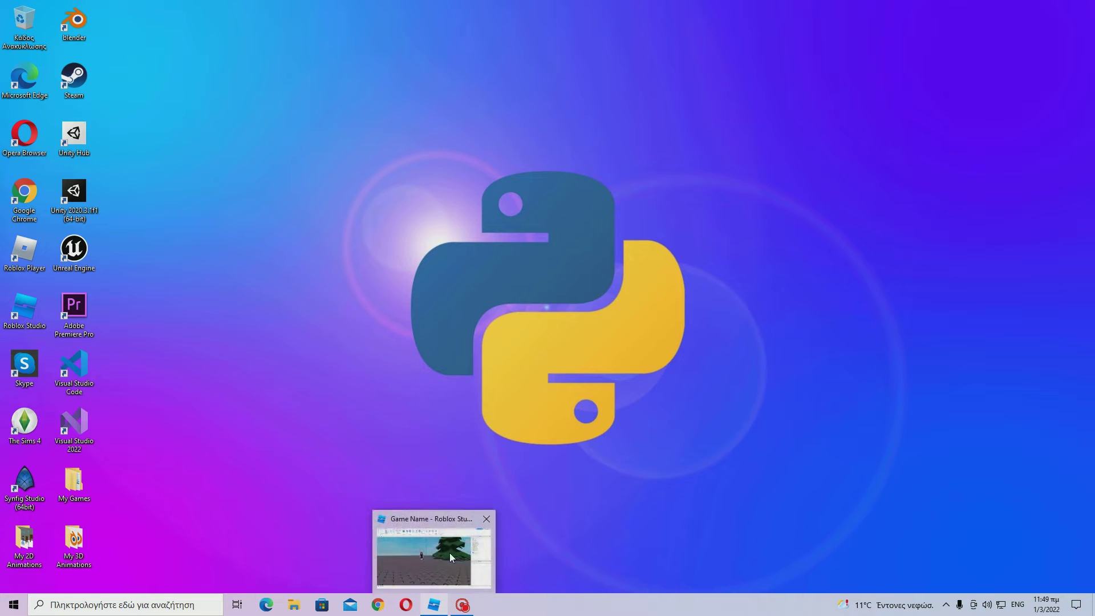
pyautogui.click(434, 605)
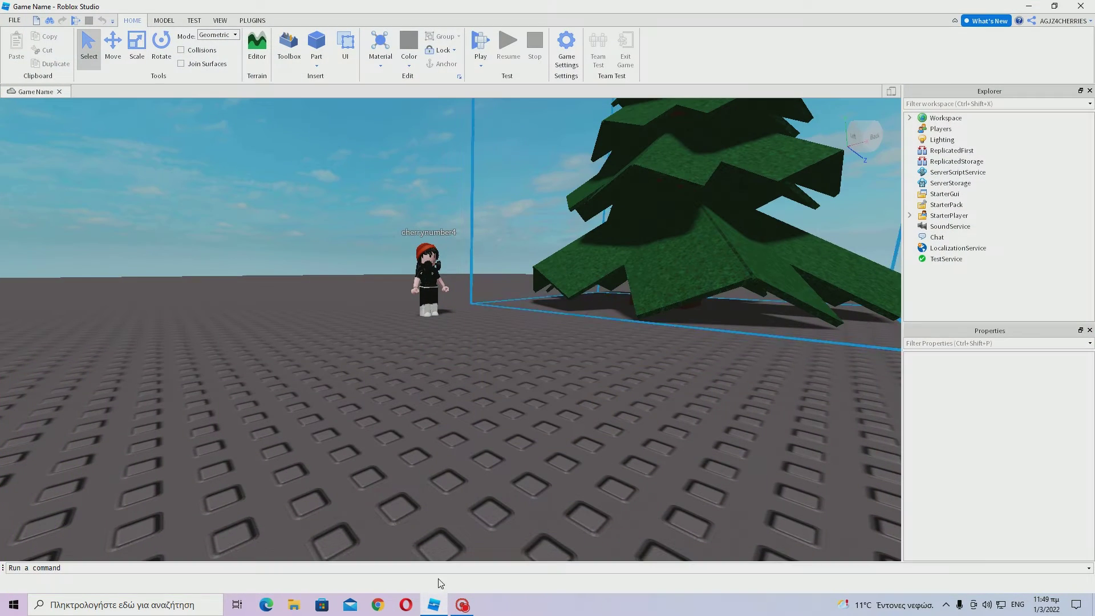
pyautogui.moveTo(542, 372); pyautogui.dragTo(542, 371, button='right')
pyautogui.scroll(-8, 542, 372)
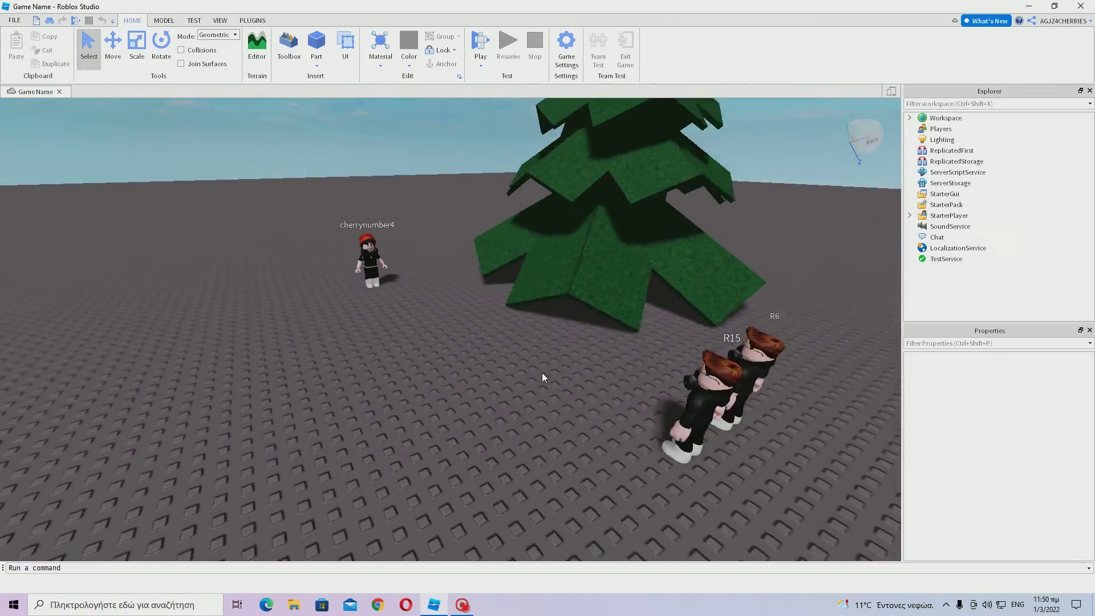
pyautogui.scroll(3, 457, 258)
pyautogui.scroll(4, 326, 296)
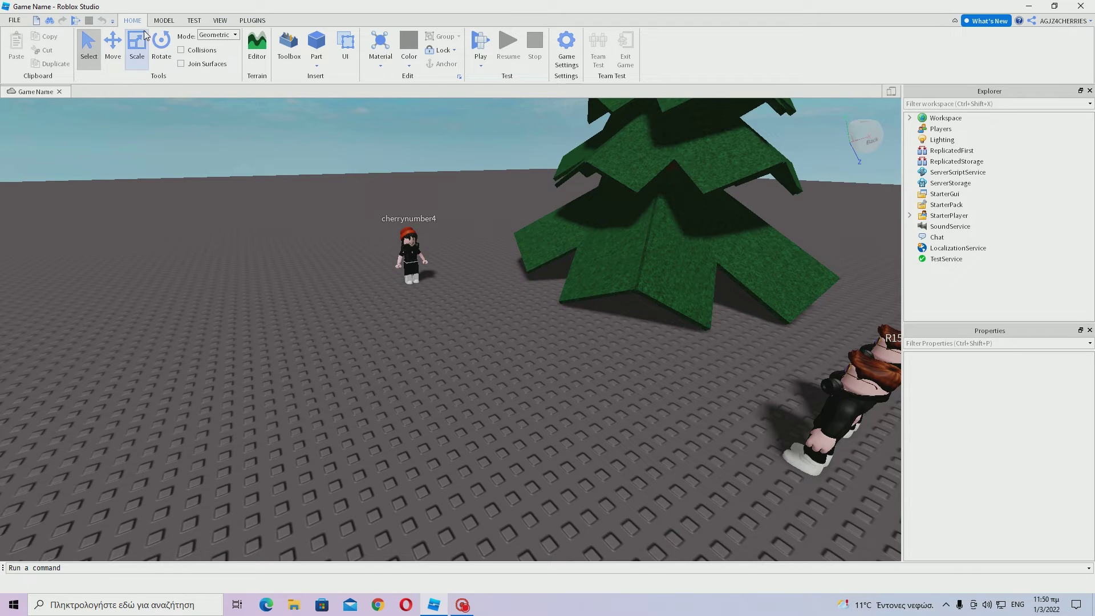
# Show the Toolbox's model library and close it again.
pyautogui.click(277, 44)
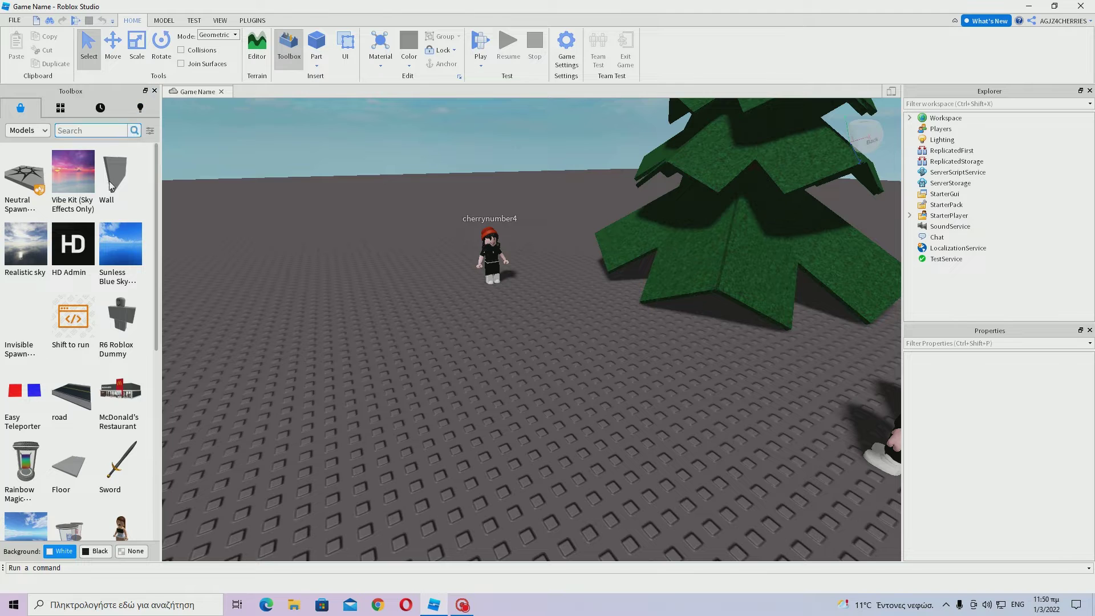
pyautogui.click(154, 90)
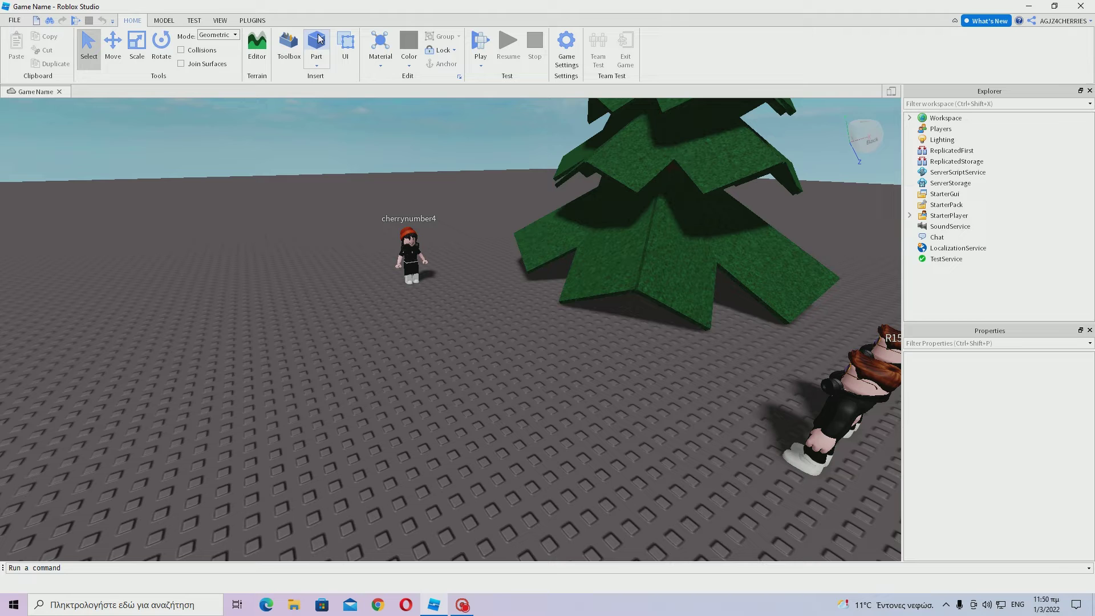
# Insert a block part on an empty area of the baseplate.
pyautogui.moveTo(463, 266); pyautogui.dragTo(459, 268, button='right')
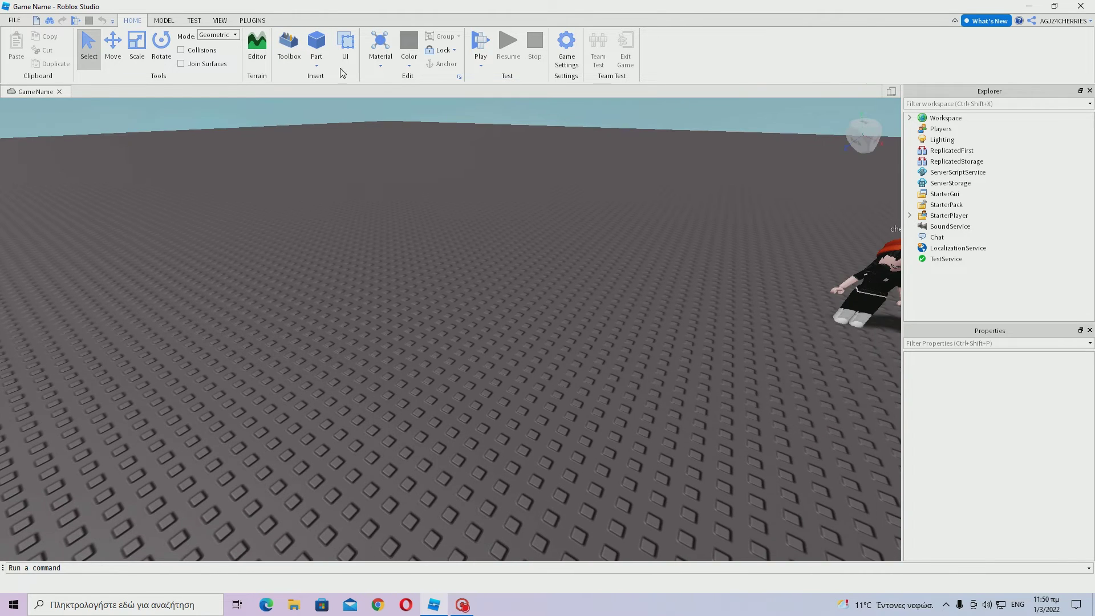
pyautogui.click(319, 41)
pyautogui.click(318, 40)
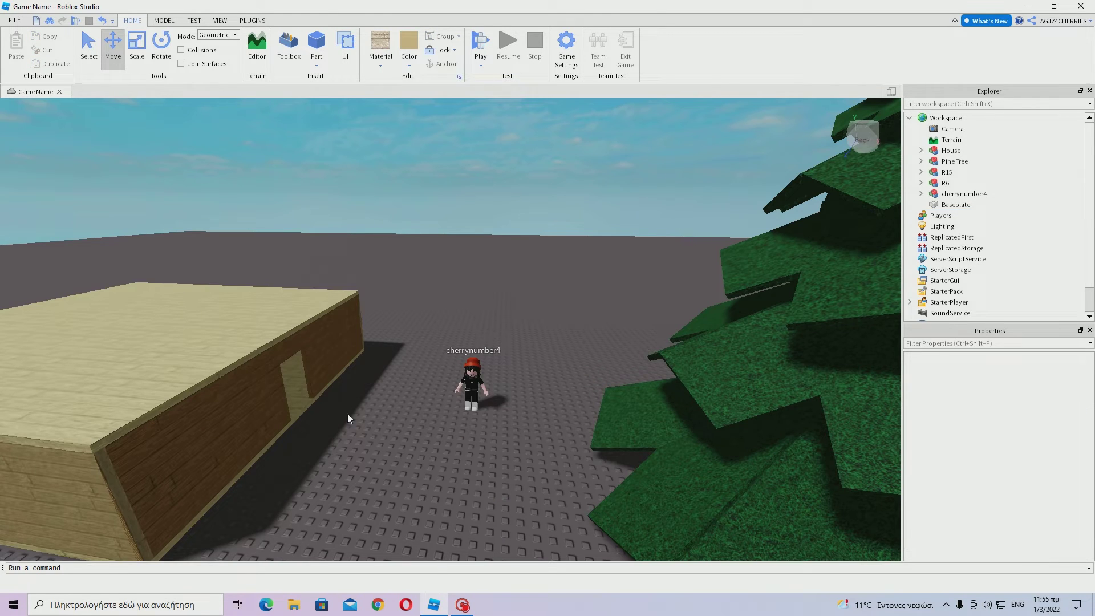
# Examine the wooden house and its surroundings from several directions.
pyautogui.click(297, 373)
pyautogui.moveTo(408, 237); pyautogui.dragTo(408, 237, button='right')
pyautogui.press('w')
pyautogui.click(408, 238)
pyautogui.click(88, 48)
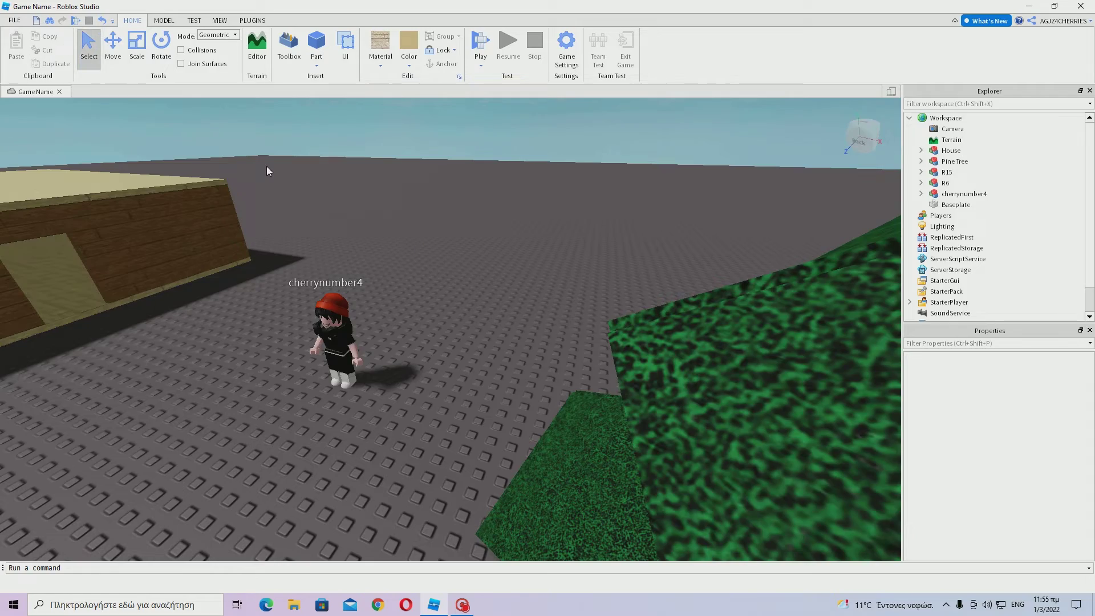
pyautogui.scroll(5, 266, 166)
pyautogui.press('w')
pyautogui.moveTo(265, 166); pyautogui.dragTo(266, 166, button='right')
pyautogui.press('s')
pyautogui.press('a')
pyautogui.moveTo(429, 231); pyautogui.dragTo(429, 230, button='right')
pyautogui.press('w')
pyautogui.press('s')
pyautogui.press('a')
pyautogui.press('s')
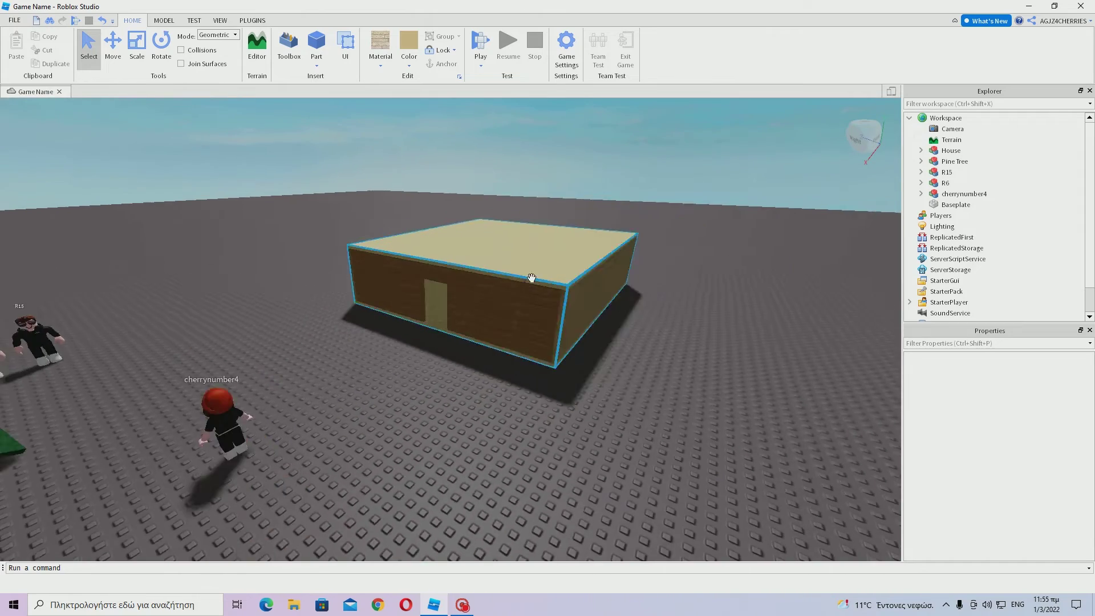
# Select the House model, clear the selection, and inspect the house's corner and side walls up close.
pyautogui.moveTo(429, 337); pyautogui.dragTo(428, 337, button='right')
pyautogui.moveTo(413, 328); pyautogui.dragTo(401, 308)
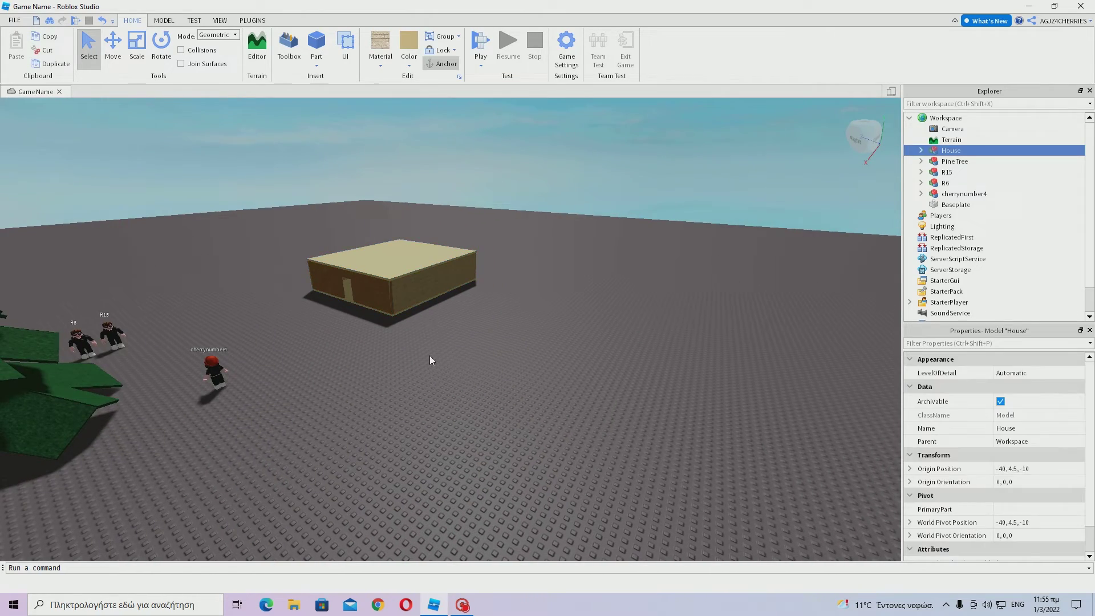
pyautogui.click(429, 354)
pyautogui.moveTo(422, 353); pyautogui.dragTo(422, 354, button='right')
pyautogui.press('w')
pyautogui.press('d')
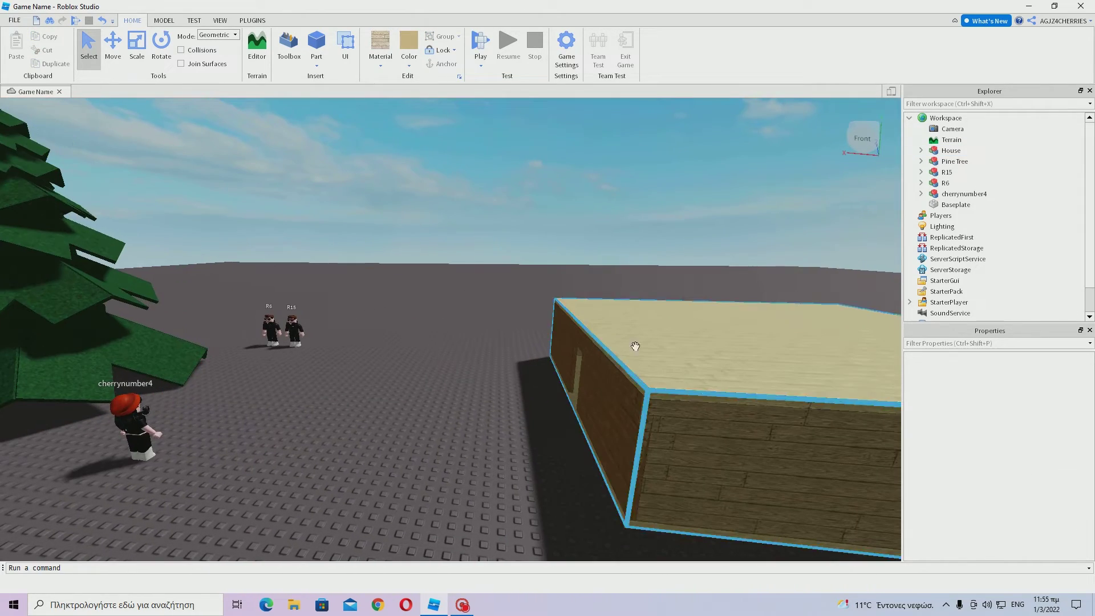
pyautogui.moveTo(525, 370); pyautogui.dragTo(511, 370, button='right')
pyautogui.scroll(5, 450, 348)
pyautogui.moveTo(449, 305); pyautogui.dragTo(450, 305, button='right')
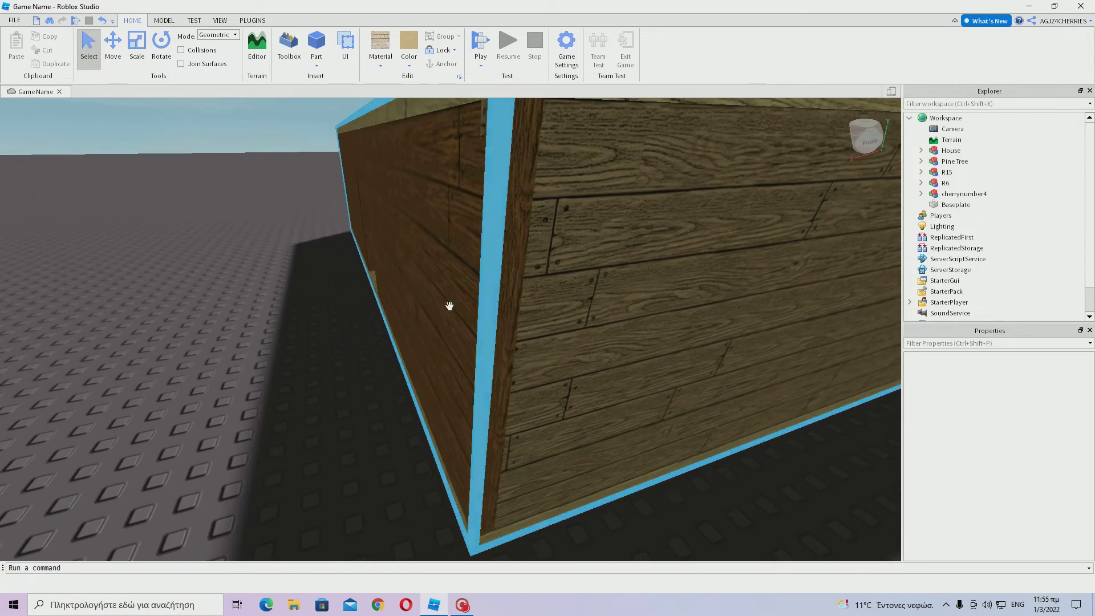
pyautogui.moveTo(234, 341); pyautogui.dragTo(233, 340, button='right')
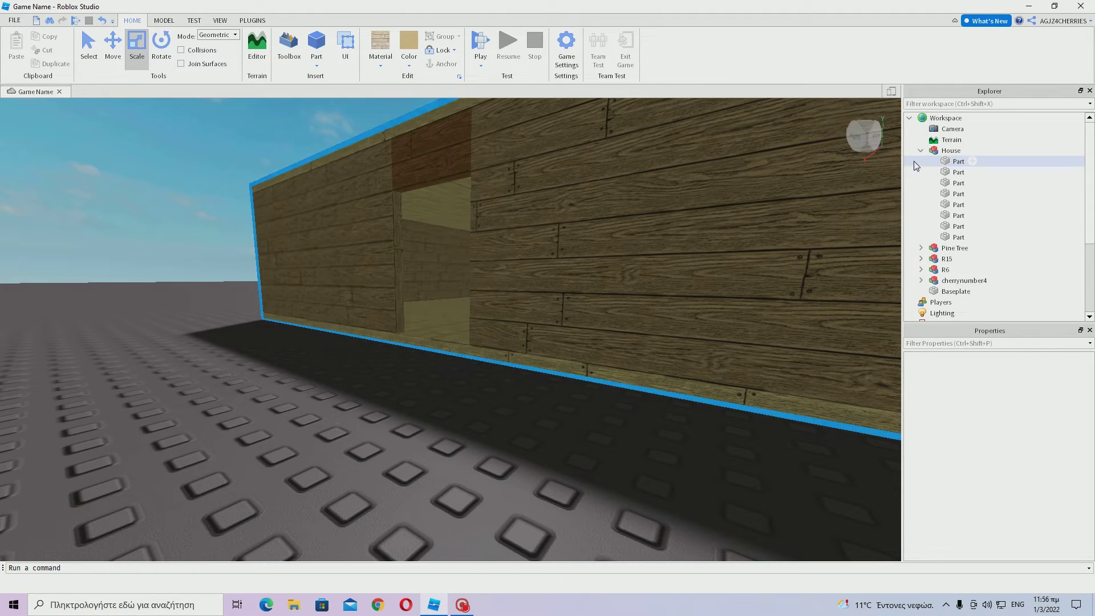
# Collapse the House model's part list and survey the house, pine tree and character models across the baseplate.
pyautogui.click(920, 150)
pyautogui.moveTo(369, 323); pyautogui.dragTo(373, 331, button='right')
pyautogui.scroll(-5, 369, 324)
pyautogui.press('w')
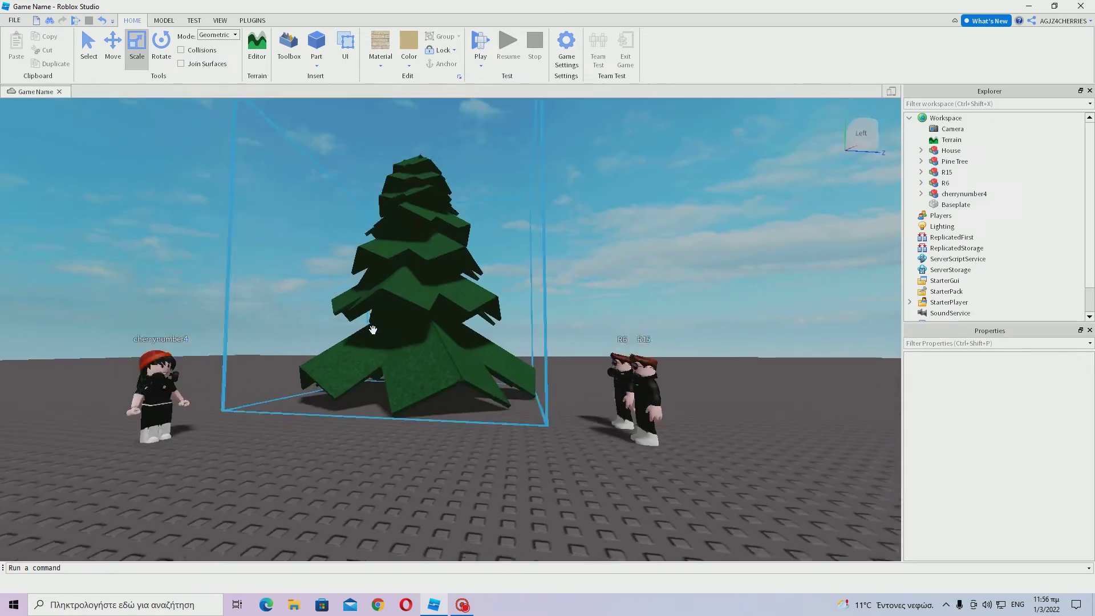
pyautogui.press('d')
pyautogui.moveTo(373, 330); pyautogui.dragTo(373, 330, button='right')
pyautogui.press('s')
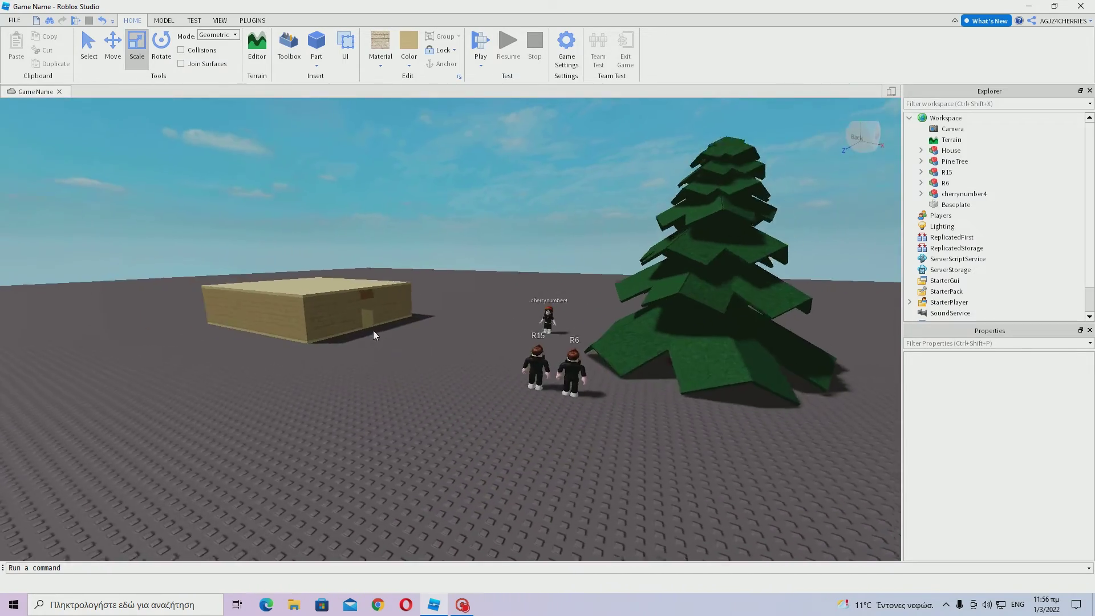
pyautogui.press('w')
pyautogui.moveTo(406, 287); pyautogui.dragTo(406, 288, button='right')
pyautogui.press('d')
pyautogui.press('w')
pyautogui.press('s')
pyautogui.press('d')
pyautogui.press('w')
pyautogui.moveTo(344, 243); pyautogui.dragTo(345, 244, button='right')
pyautogui.press('s')
pyautogui.press('w')
pyautogui.press('s')
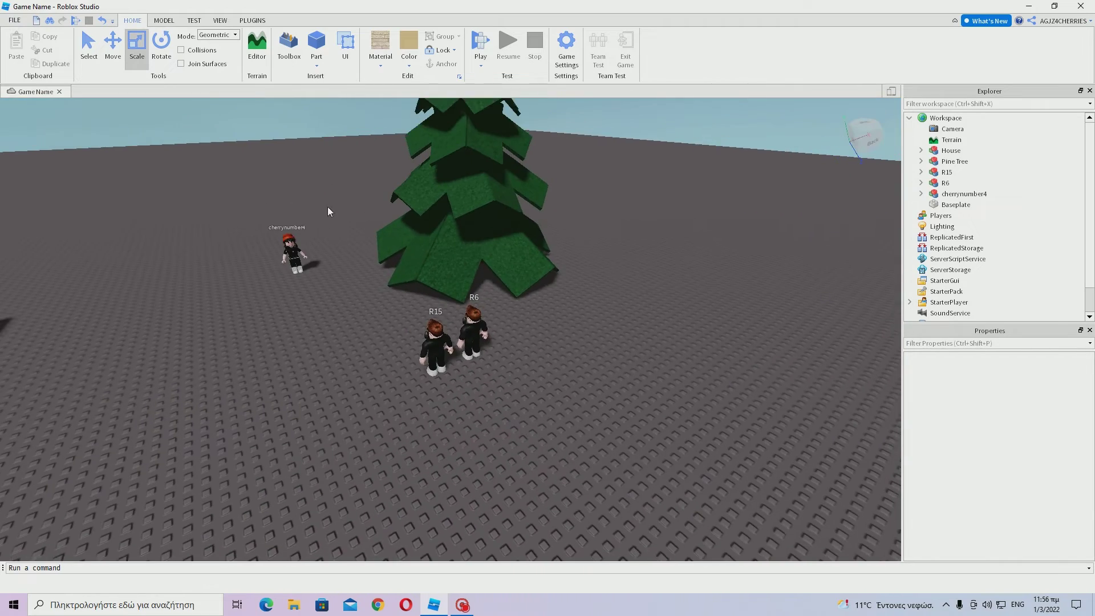
# Start Publish to Roblox As for the place and browse the games under My Games.
pyautogui.scroll(3, 268, 285)
pyautogui.hotkey('ctrl', '1')
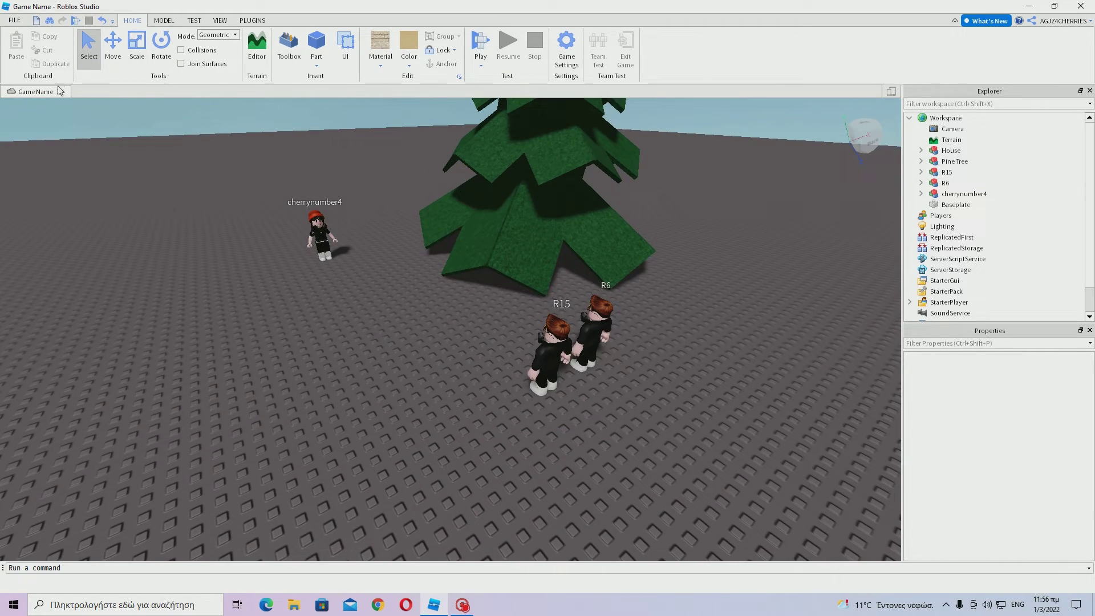
pyautogui.moveTo(203, 233); pyautogui.dragTo(203, 232, button='right')
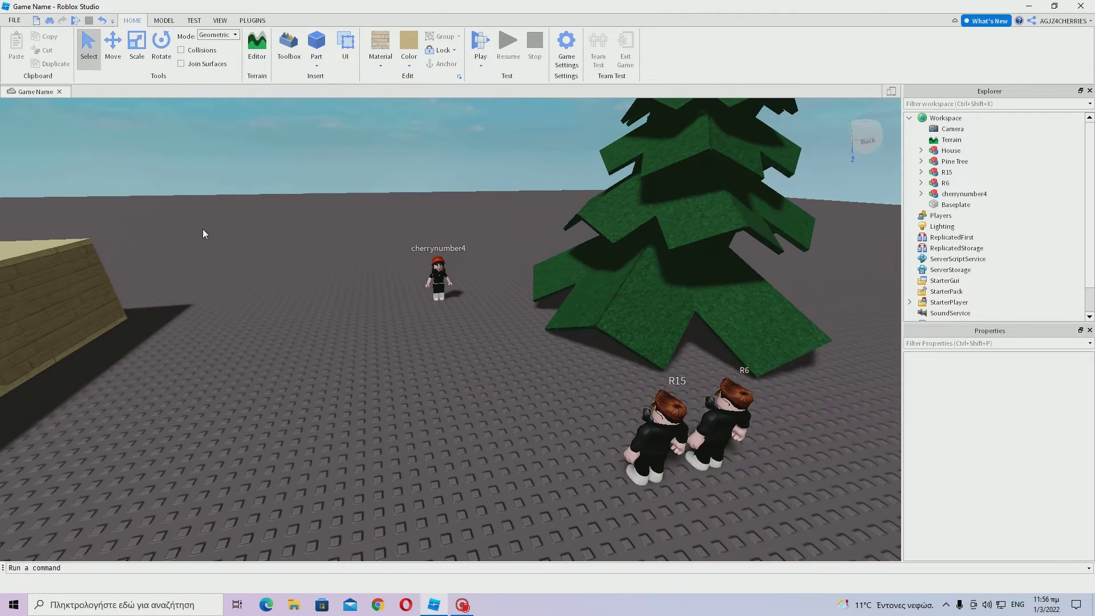
pyautogui.scroll(2, 200, 232)
pyautogui.click(8, 23)
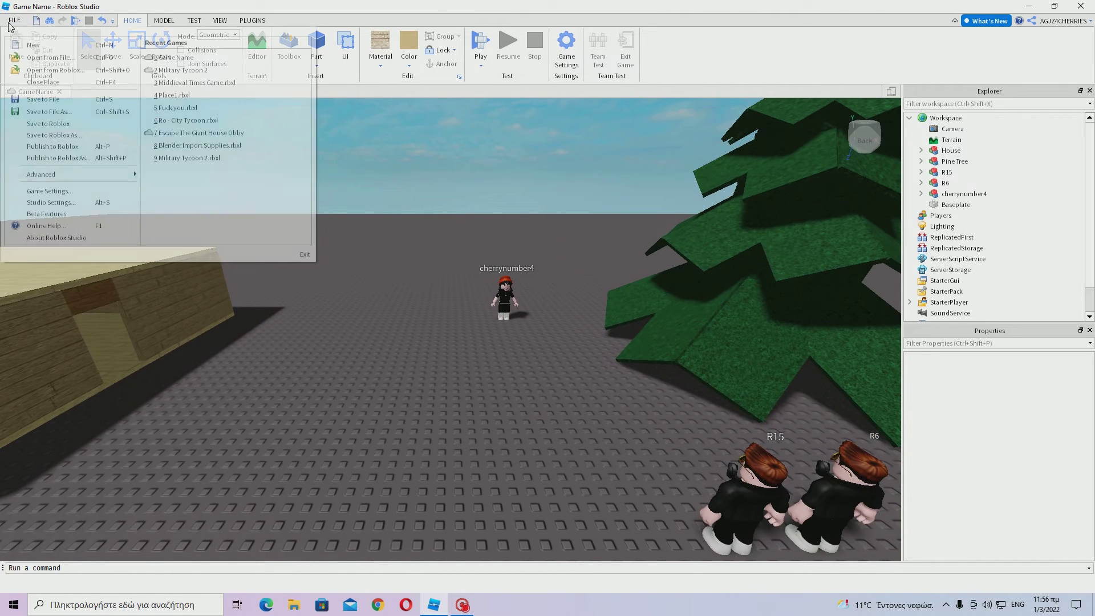
pyautogui.click(64, 159)
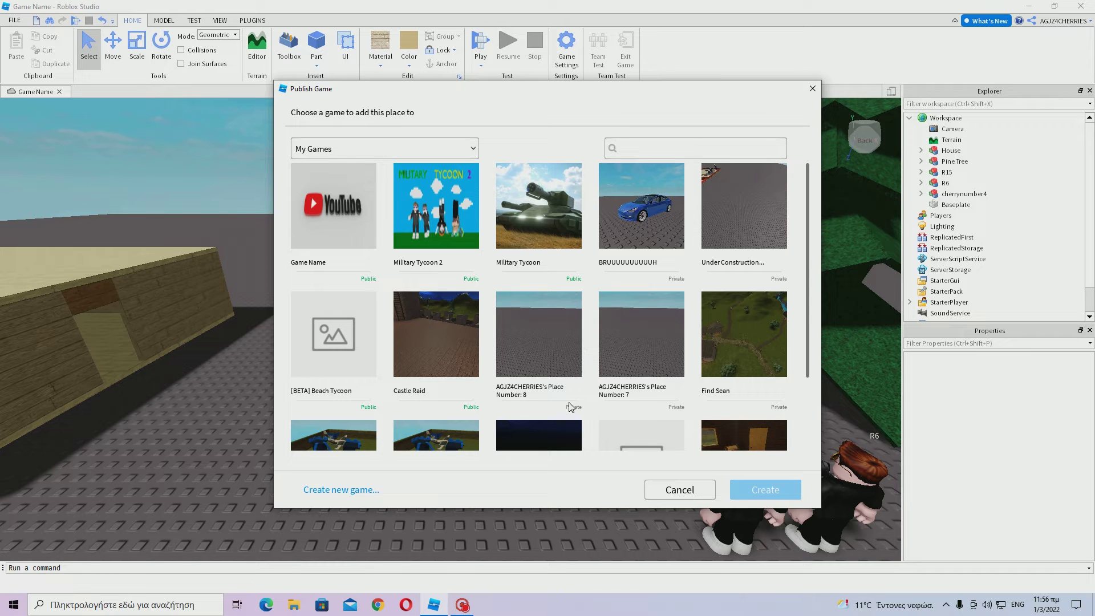
pyautogui.scroll(-3, 570, 399)
pyautogui.scroll(3, 569, 385)
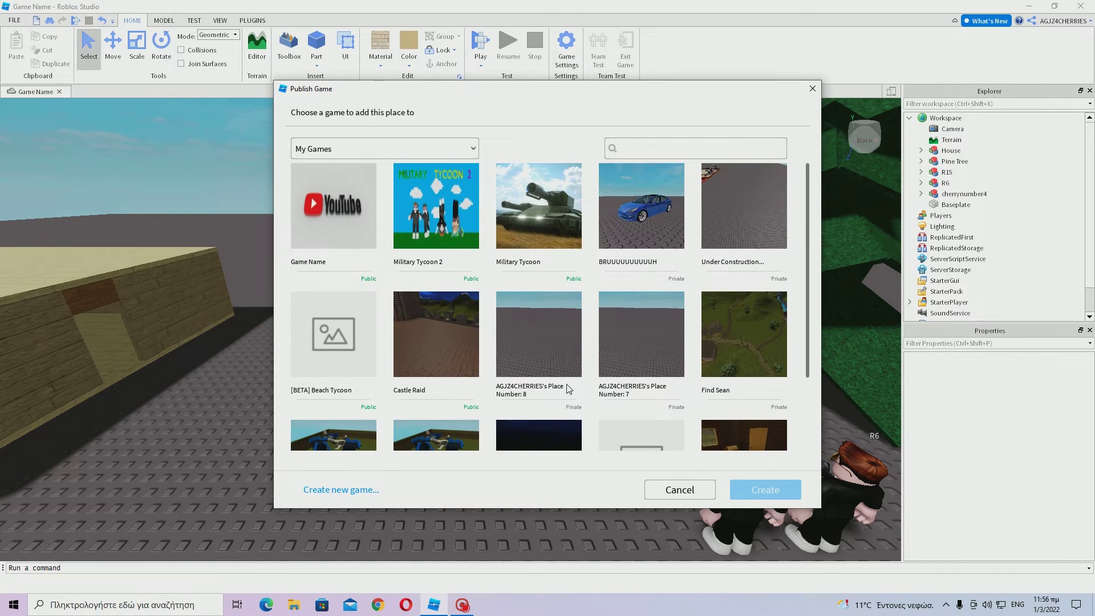
pyautogui.scroll(-3, 473, 285)
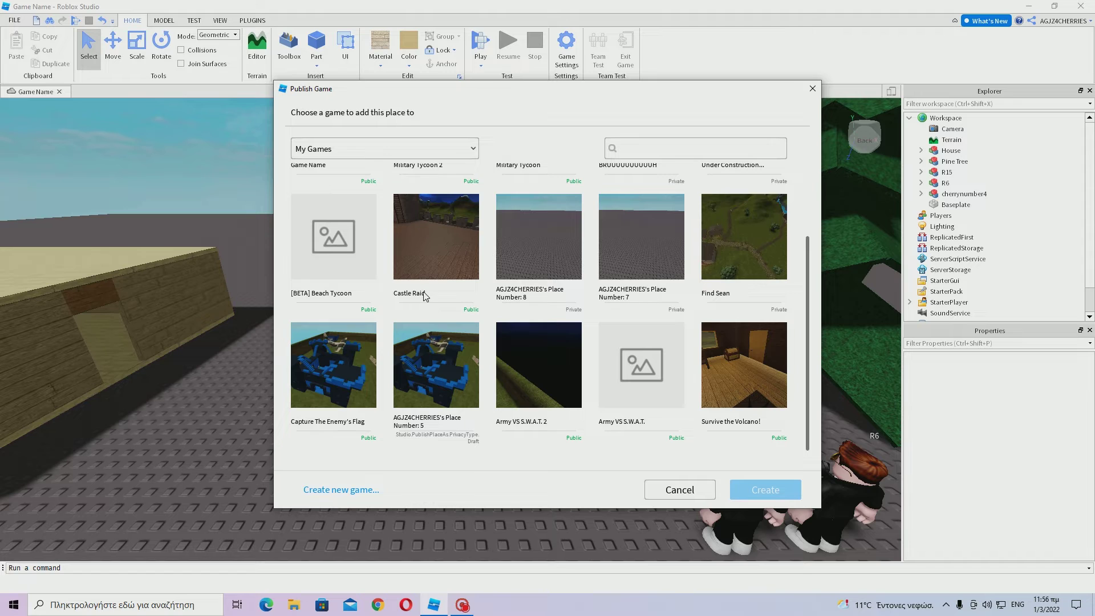
pyautogui.scroll(2, 400, 331)
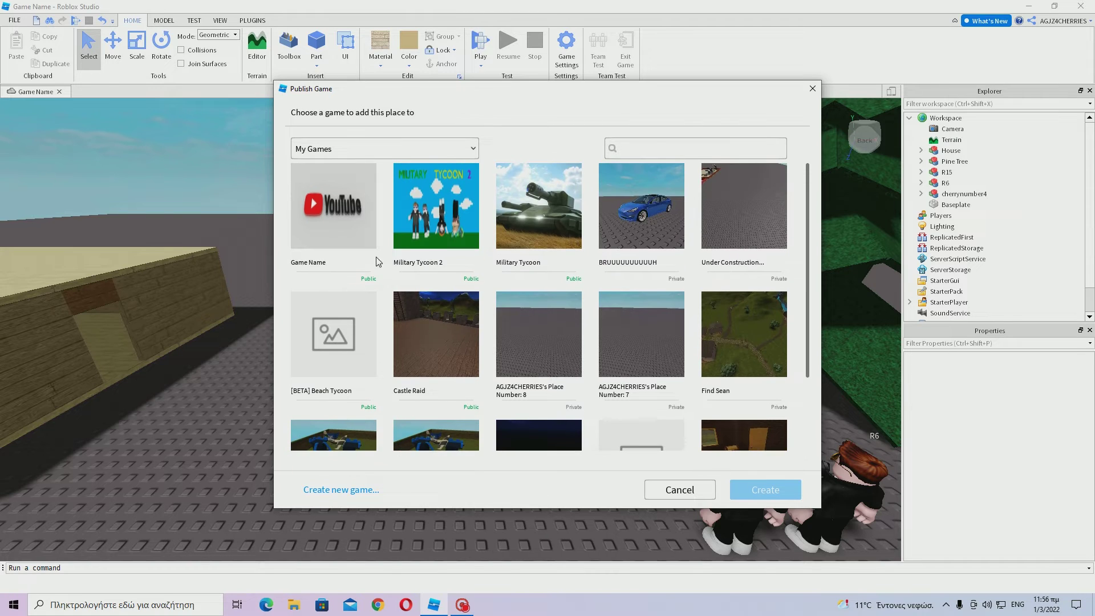
# Publish the place to the Game Name game, overwriting its existing Game Name place.
pyautogui.click(344, 204)
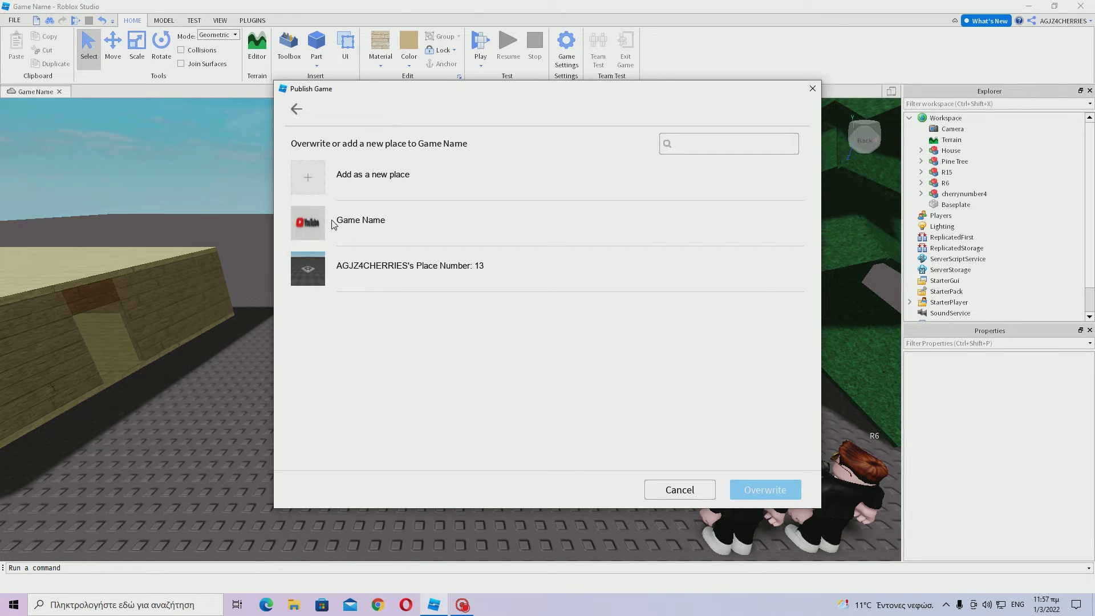
pyautogui.click(385, 227)
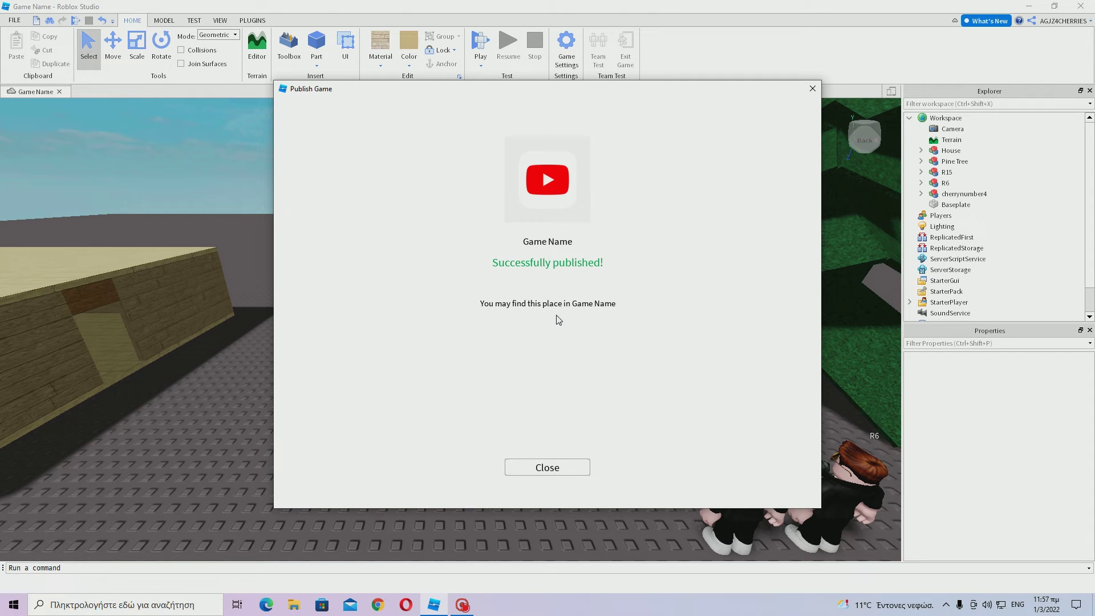
pyautogui.click(558, 468)
# Examine the house, pine tree and character models from several sides and from a distance.
pyautogui.click(14, 20)
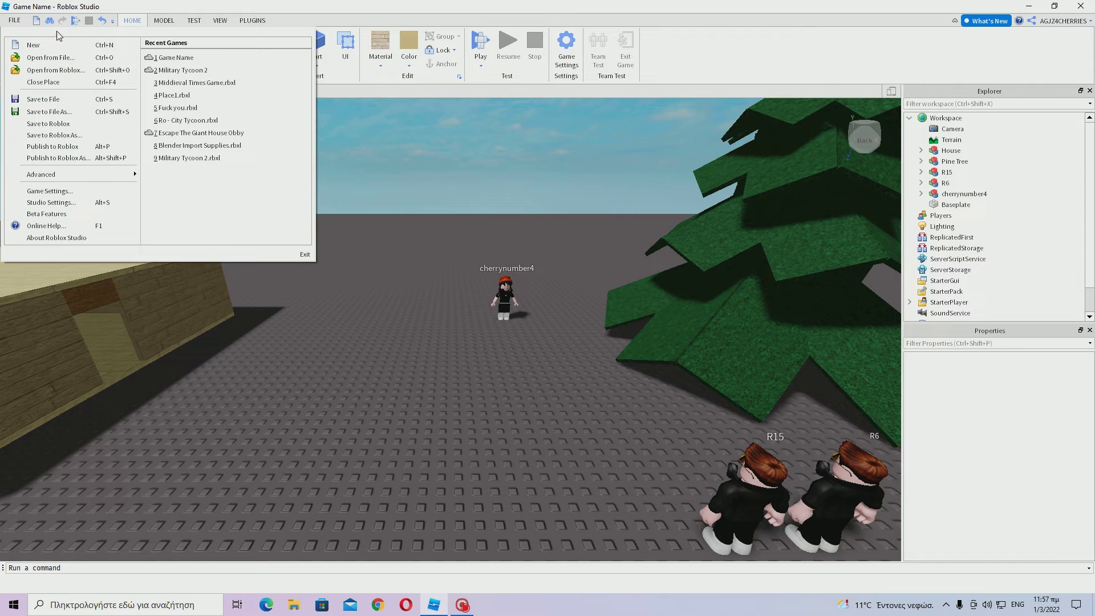
pyautogui.click(385, 272)
pyautogui.press('w')
pyautogui.moveTo(385, 272); pyautogui.dragTo(385, 272, button='right')
pyautogui.press('w')
pyautogui.press('s')
pyautogui.press('w')
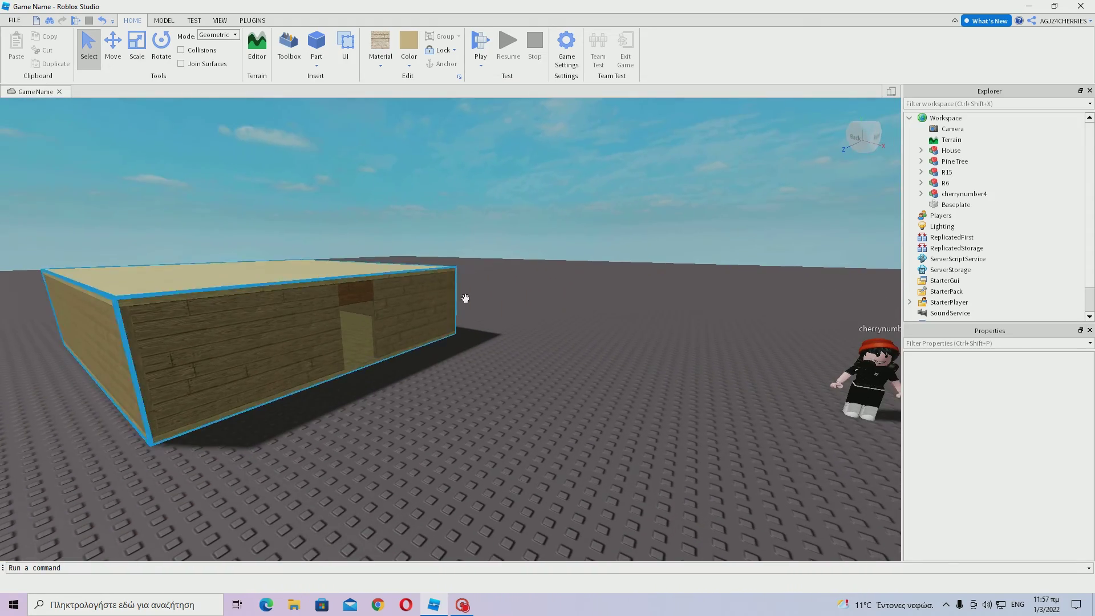
pyautogui.press('a')
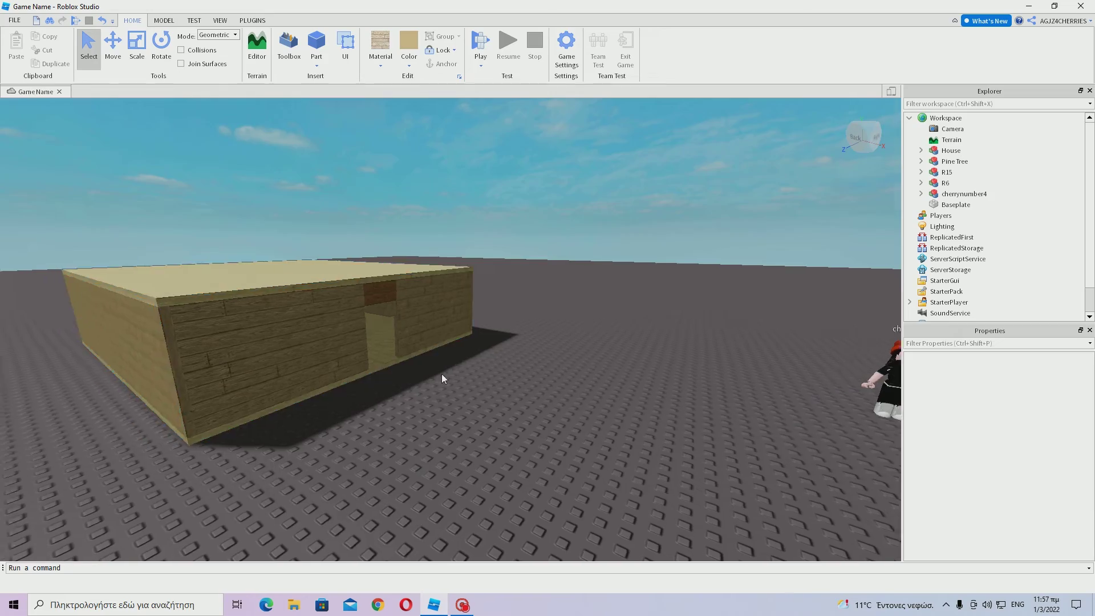
pyautogui.press('a')
pyautogui.moveTo(436, 376); pyautogui.dragTo(436, 376, button='right')
pyautogui.press('w')
pyautogui.press('d')
pyautogui.press('s')
pyautogui.press('a')
pyautogui.press('w')
pyautogui.press('s')
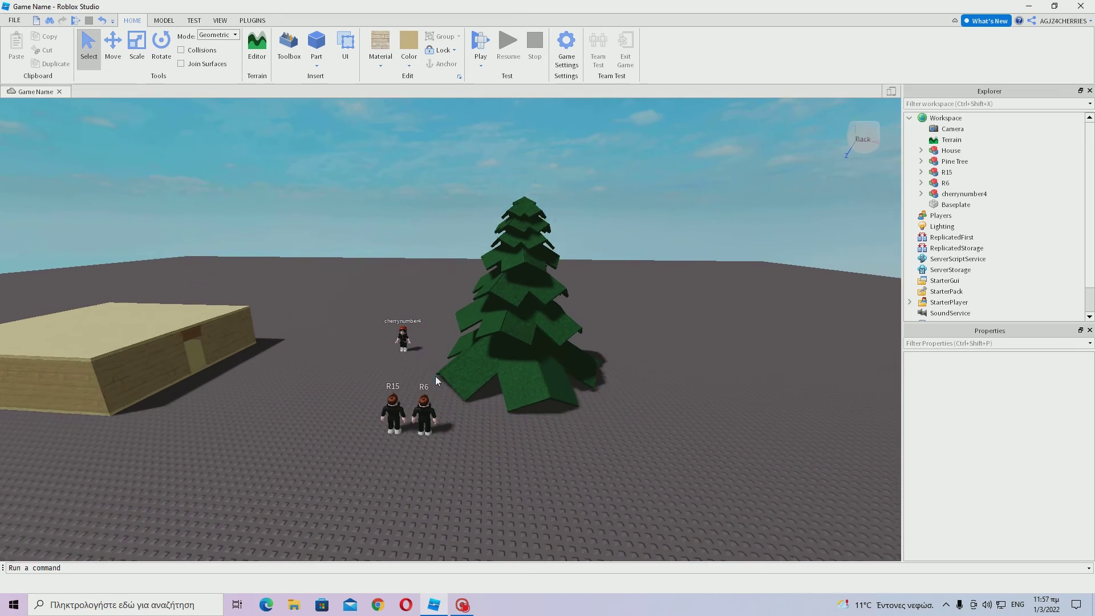
pyautogui.moveTo(666, 364); pyautogui.dragTo(666, 363, button='right')
pyautogui.press('s')
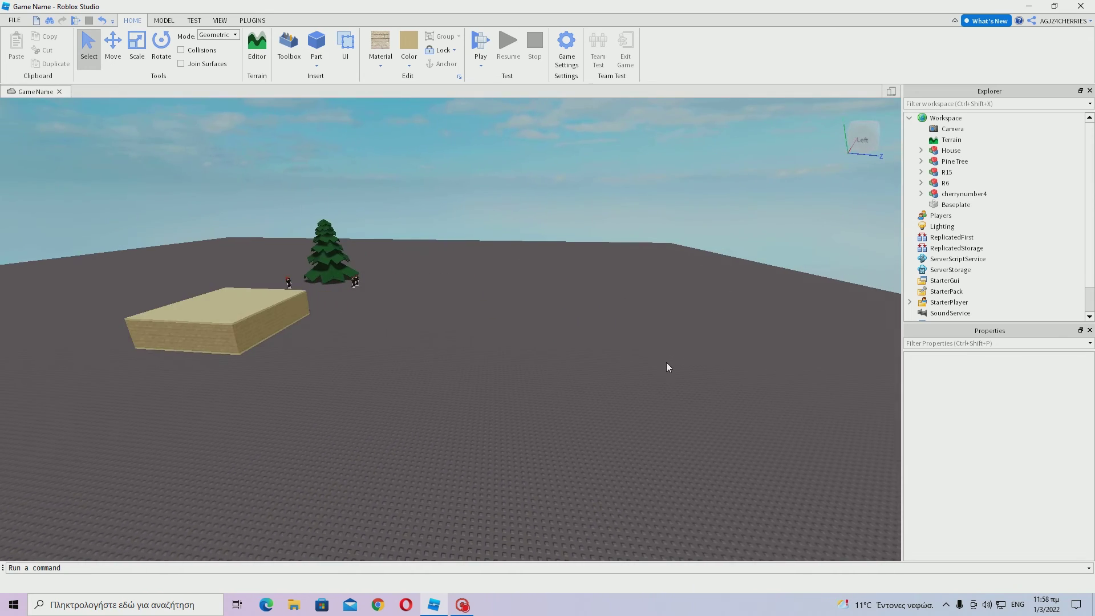